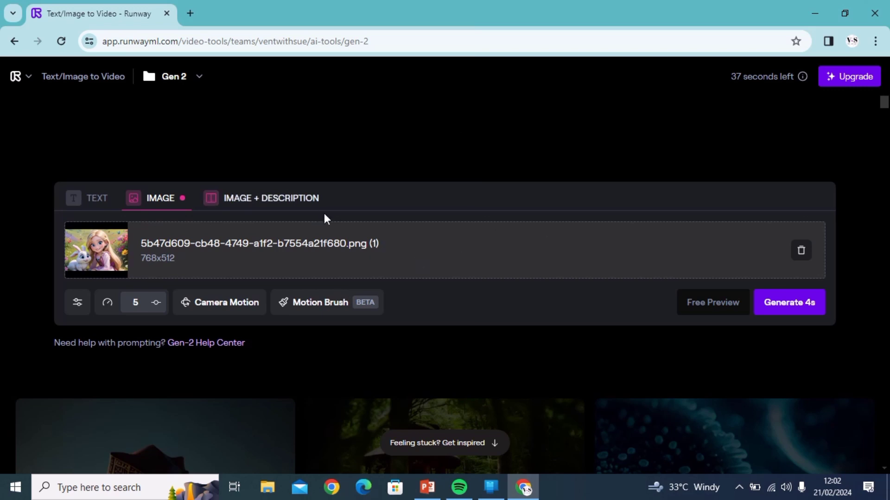
Open the Motion Brush editor for the girl-and-bunny image and dismiss its introduction overlay
click(314, 302)
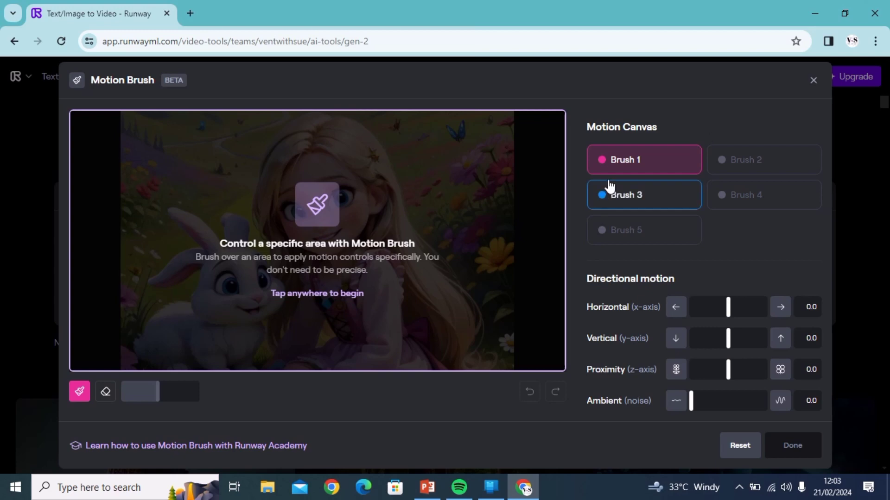
click(630, 158)
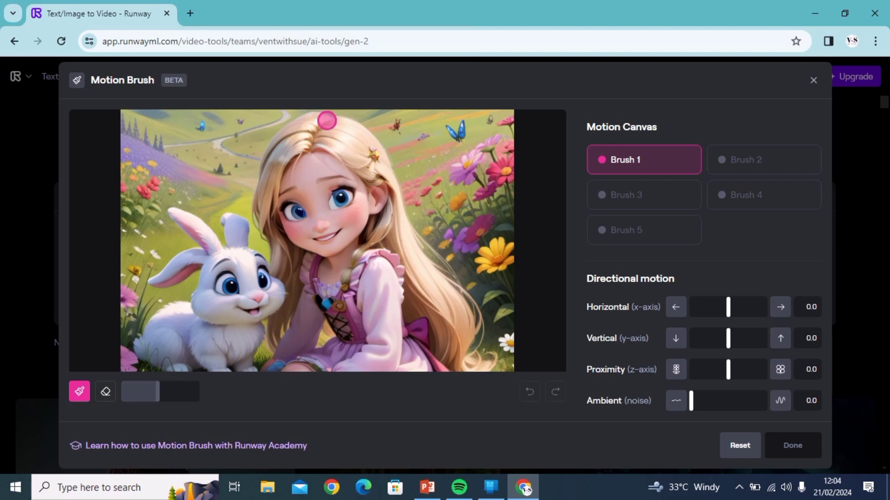
Paint the girl's head with Brush 1, set horizontal motion to -1.1 and add ambient noise
mouse_move(323, 116)
mouse_down()
mouse_move(287, 119)
mouse_move(304, 122)
mouse_move(267, 231)
mouse_move(315, 253)
mouse_move(380, 238)
mouse_move(392, 165)
mouse_move(329, 116)
mouse_move(268, 196)
mouse_move(338, 237)
mouse_move(337, 137)
mouse_move(381, 202)
mouse_move(295, 215)
mouse_move(340, 145)
mouse_move(296, 201)
mouse_move(353, 219)
mouse_up()
drag(728, 307, 724, 305)
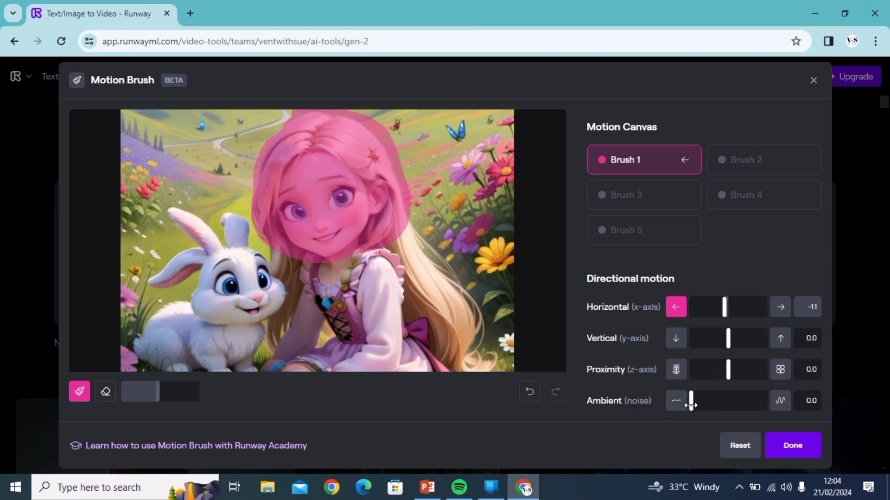
drag(690, 404, 696, 403)
With Brush 2, paint the flowers on the right and the left meadow edge
key(2)
mouse_move(457, 129)
mouse_down()
mouse_move(505, 139)
mouse_move(505, 273)
mouse_move(433, 190)
mouse_move(454, 240)
mouse_move(496, 294)
mouse_move(490, 214)
mouse_move(492, 334)
mouse_up()
mouse_move(153, 153)
mouse_down()
mouse_move(130, 260)
mouse_move(125, 366)
mouse_move(106, 298)
mouse_up()
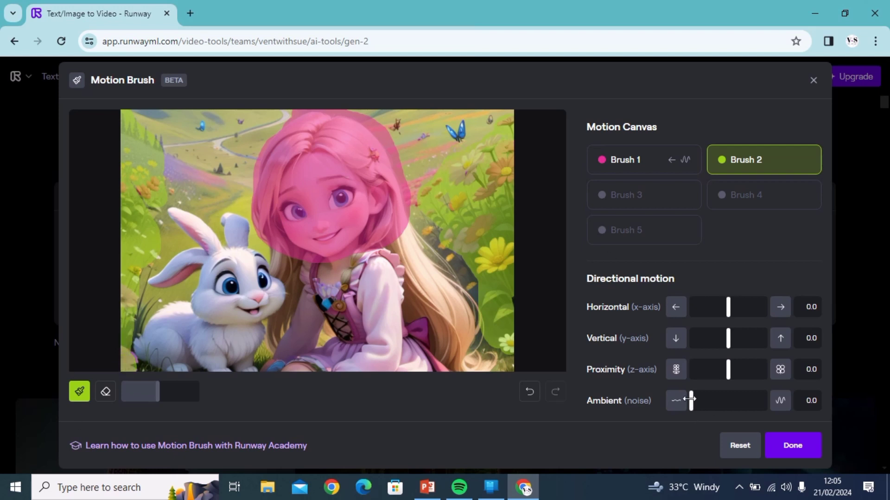
Set Brush 2 ambient to 1.6, then dab four butterflies with Brush 3 at vertical 0.7, ambient 0.3
drag(690, 399, 702, 396)
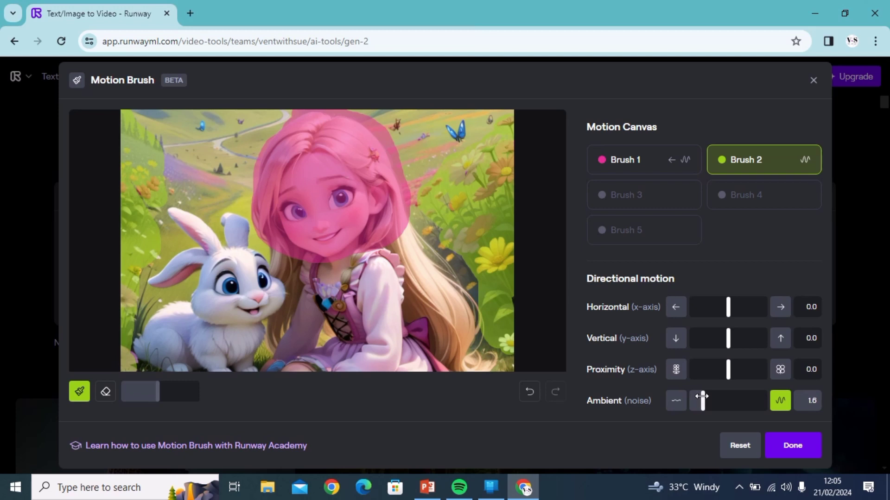
click(621, 195)
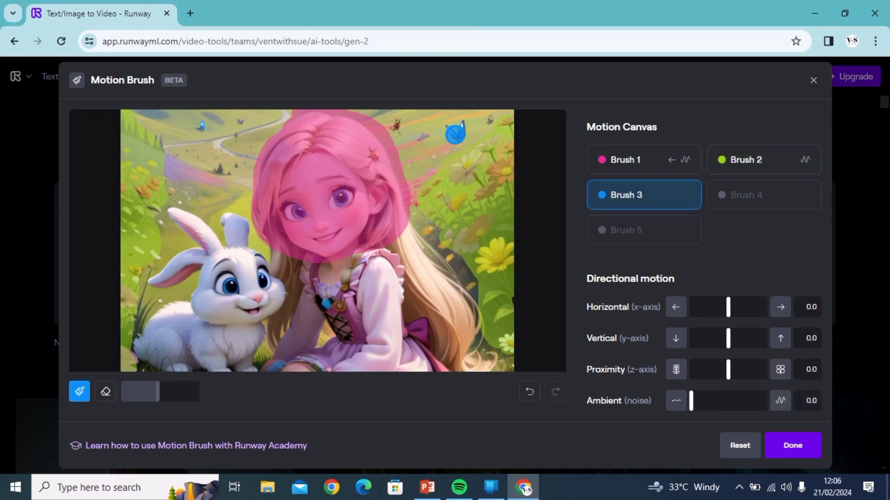
click(489, 123)
click(396, 125)
click(240, 123)
click(201, 129)
drag(728, 339, 731, 346)
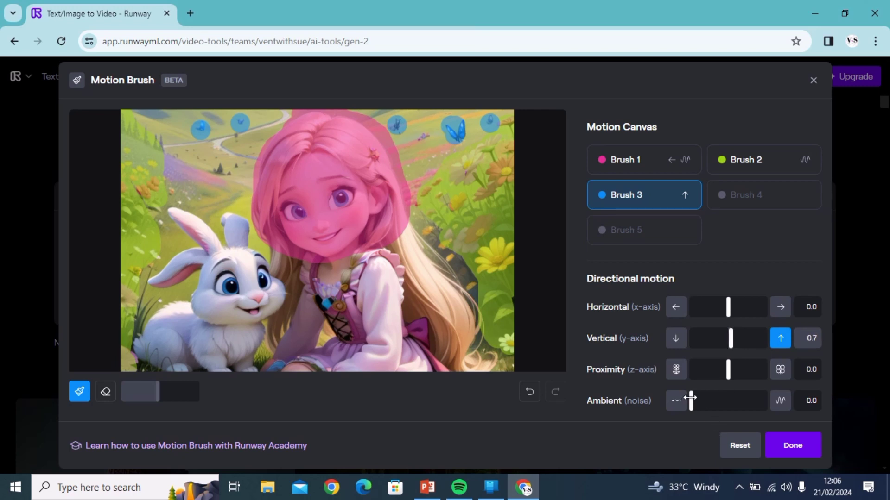
drag(690, 398, 692, 396)
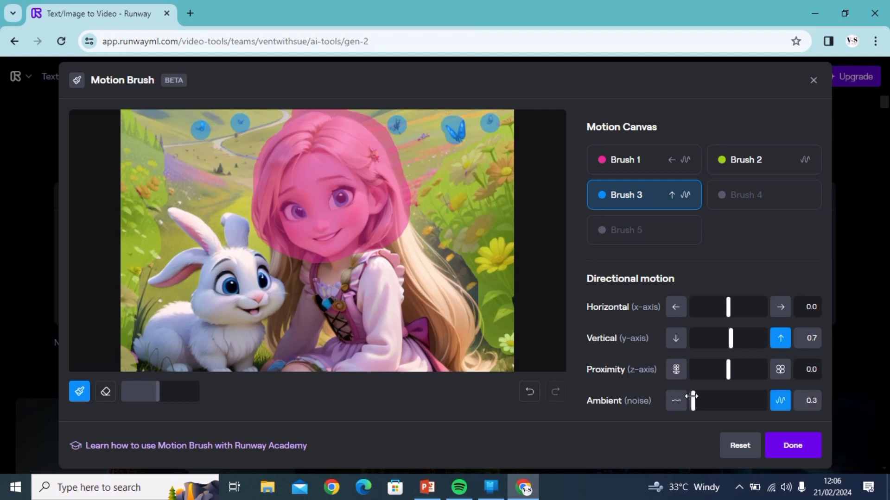
Paint the bunny's eyes and both ears with Brush 4 and give them ambient 0.9
click(764, 194)
drag(227, 284, 268, 279)
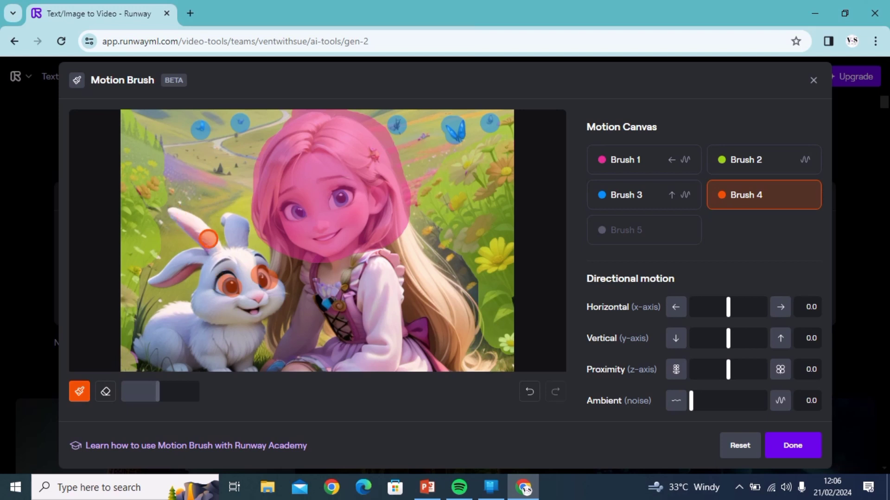
mouse_move(176, 214)
mouse_down()
mouse_move(205, 244)
mouse_move(163, 283)
mouse_move(192, 278)
mouse_up()
drag(222, 215, 241, 237)
drag(691, 400, 697, 401)
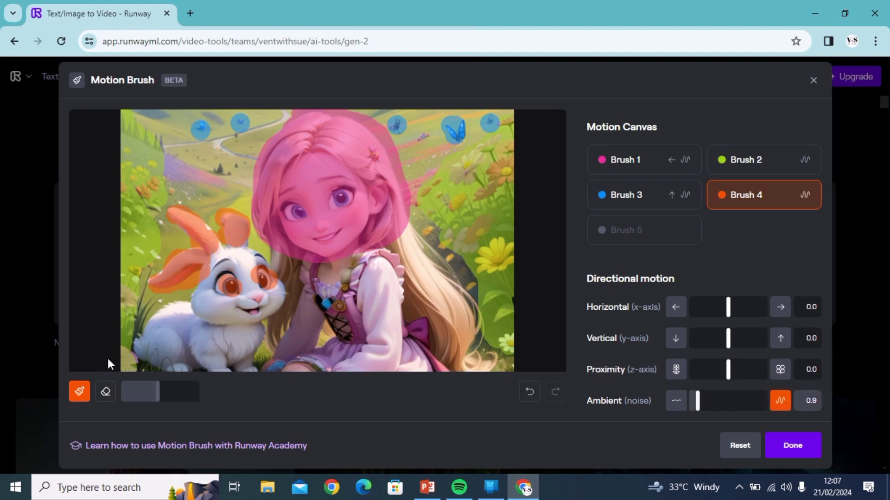
Erase and repaint the top-left butterfly dab with Brush 3
click(106, 393)
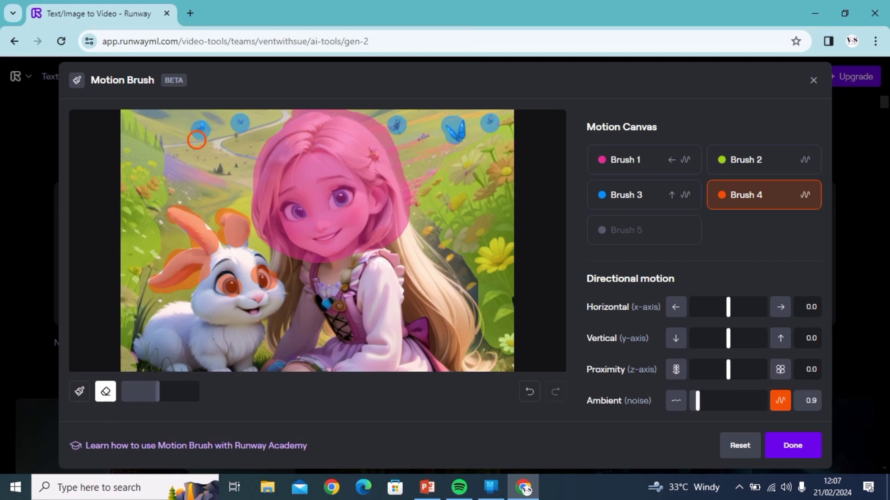
click(196, 131)
click(80, 392)
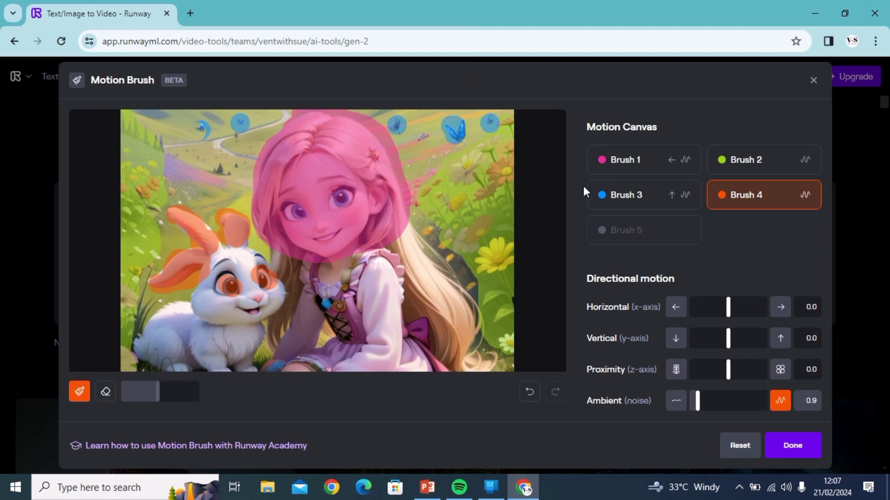
click(606, 195)
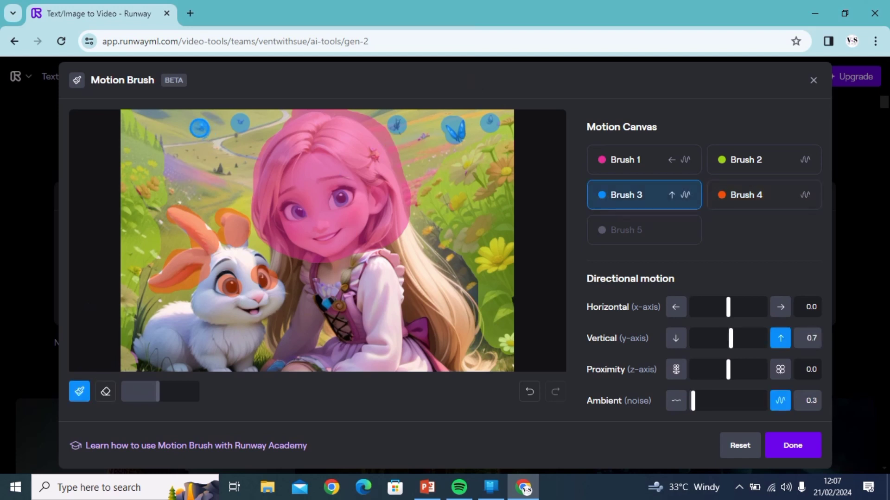
click(200, 128)
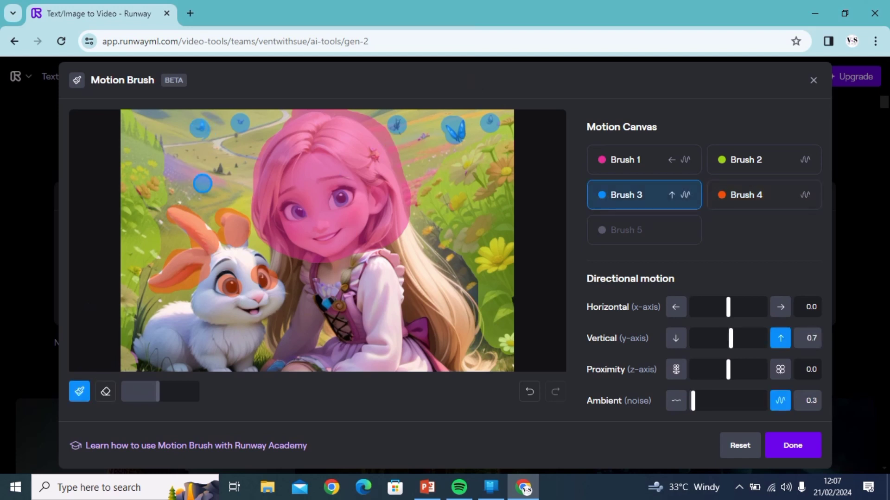
Apply the motion strokes, generate a 4-second Gen-2 video, and watch it full screen
click(794, 446)
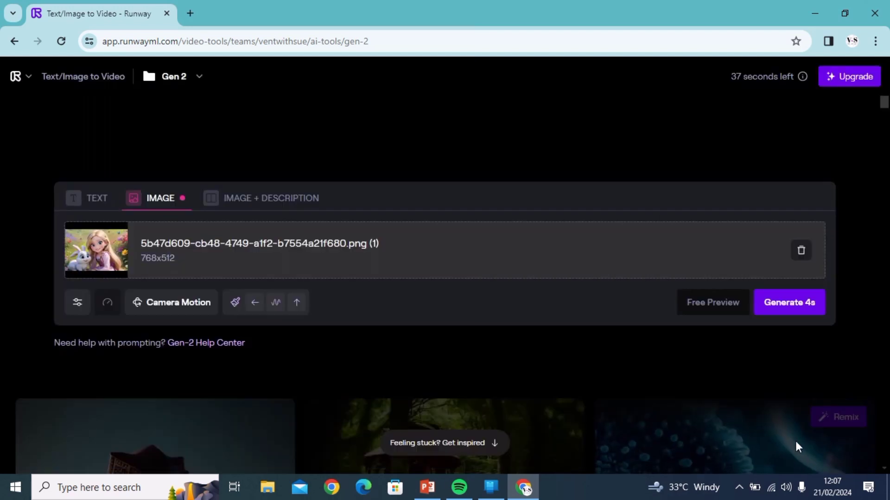
click(786, 304)
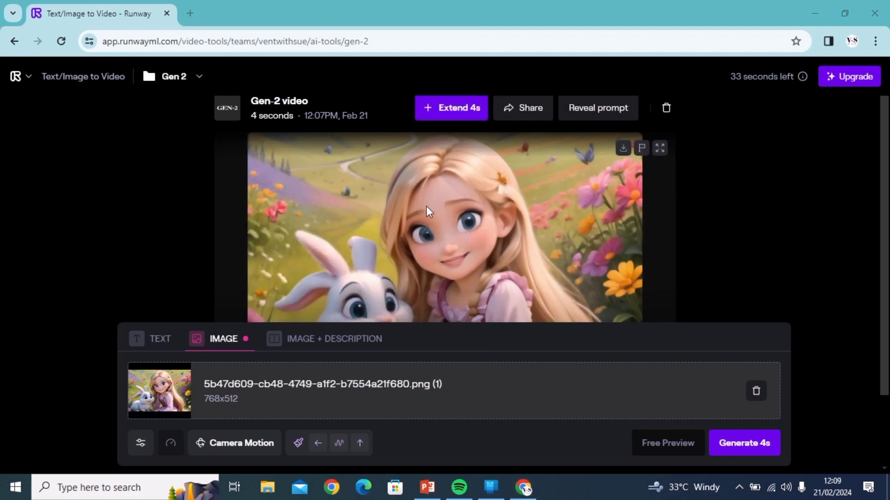
scroll(426, 206, down, 1)
click(599, 301)
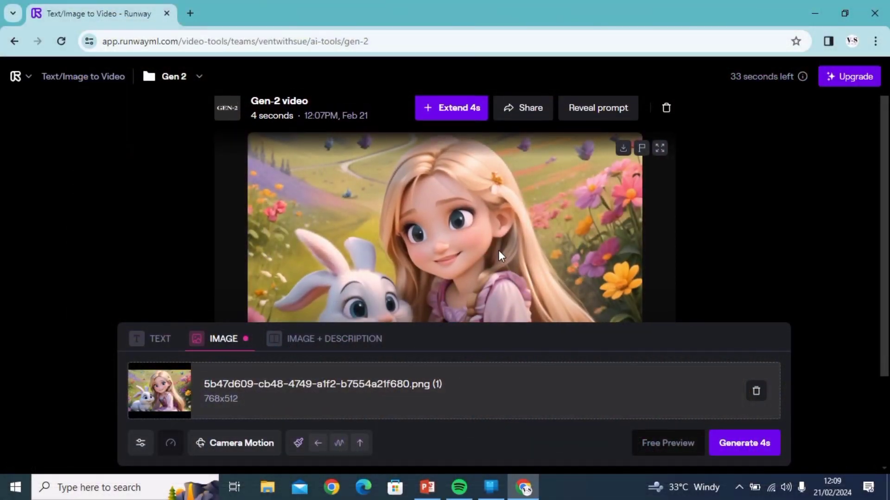
Remove the current starting image and upload the new running-girl image file
click(755, 394)
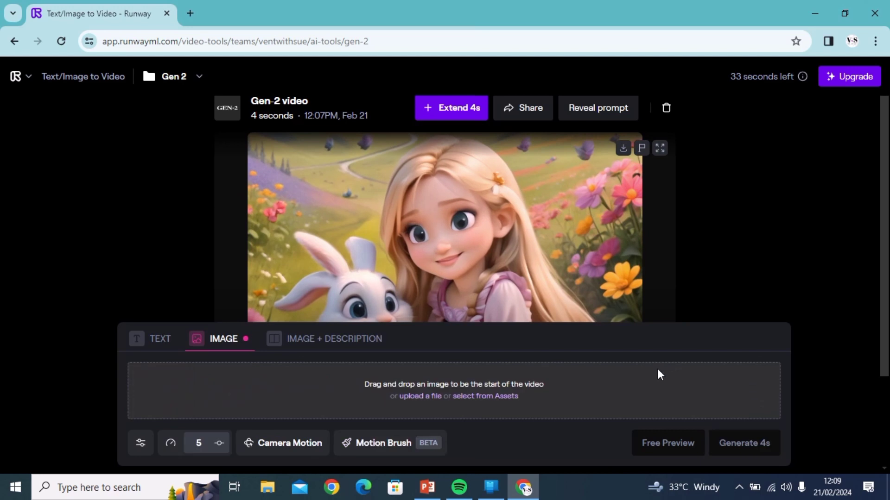
click(422, 397)
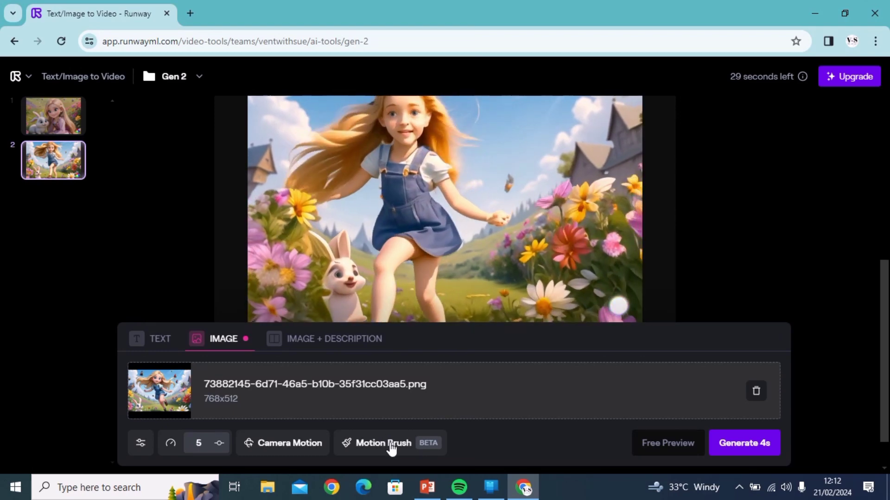
In Motion Brush, paint the girl's hair and blue overalls and set vertical motion to 1.2
click(383, 443)
mouse_move(171, 167)
mouse_down()
mouse_move(196, 155)
mouse_move(243, 170)
mouse_move(262, 140)
mouse_move(185, 183)
mouse_move(197, 201)
mouse_move(296, 128)
mouse_move(408, 187)
mouse_move(388, 188)
mouse_move(376, 209)
mouse_move(340, 196)
mouse_move(391, 248)
mouse_move(355, 271)
mouse_move(366, 328)
mouse_move(355, 365)
mouse_move(333, 337)
mouse_move(340, 298)
mouse_move(333, 326)
mouse_move(298, 279)
mouse_move(323, 292)
mouse_move(339, 244)
mouse_move(344, 257)
mouse_move(322, 212)
mouse_move(262, 255)
mouse_move(228, 242)
mouse_move(278, 227)
mouse_move(260, 196)
mouse_move(237, 198)
mouse_move(222, 226)
mouse_move(293, 154)
mouse_up()
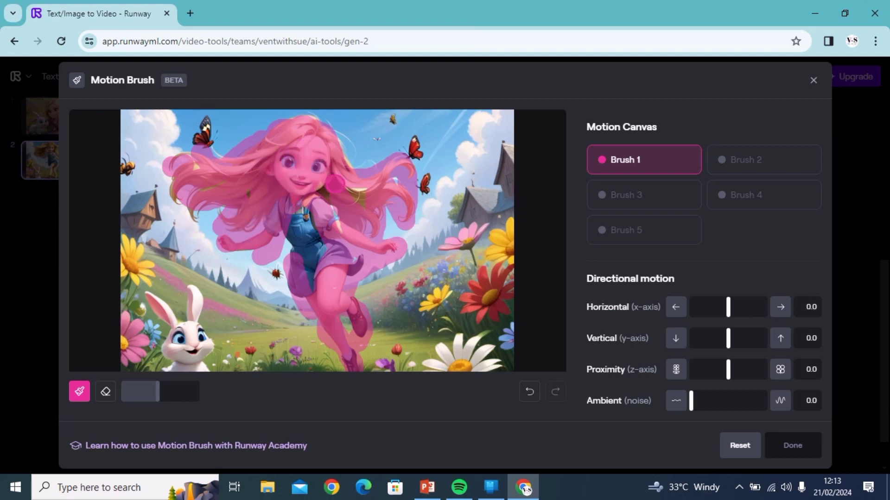
mouse_move(347, 192)
mouse_down()
mouse_move(308, 253)
mouse_move(300, 228)
mouse_move(303, 262)
mouse_move(327, 227)
mouse_move(345, 266)
mouse_up()
key(e)
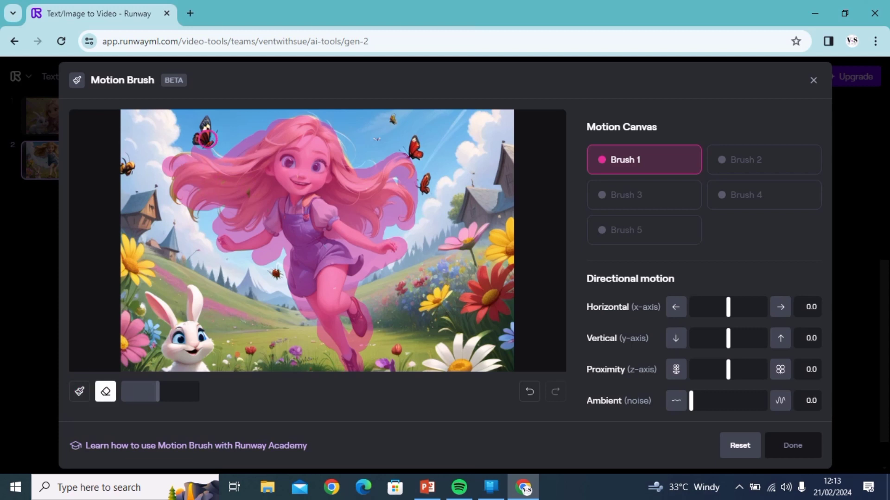
key(b)
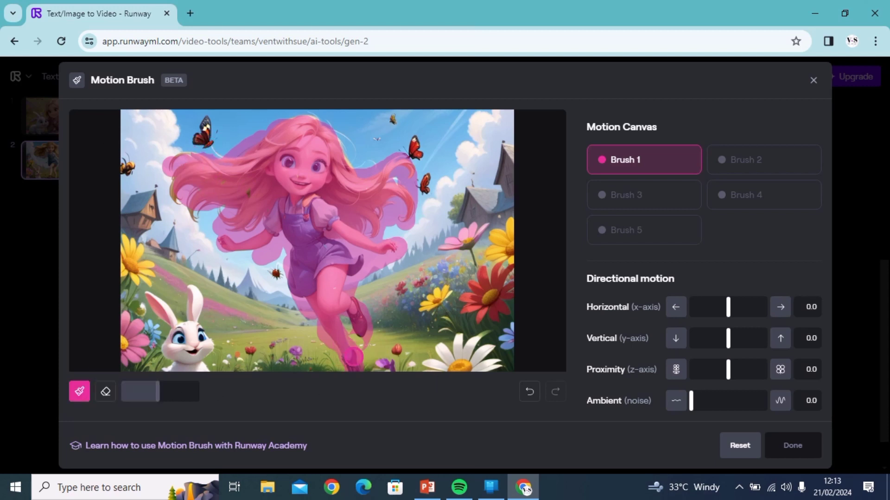
drag(728, 341, 732, 341)
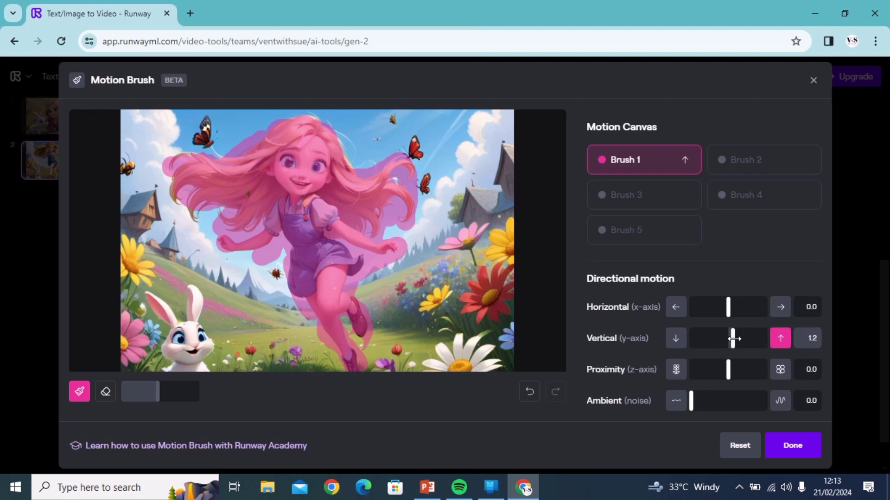
With Brush 2, paint the right-side flowers and the meadow beside the girl
click(764, 159)
mouse_move(458, 246)
mouse_down()
mouse_move(502, 222)
mouse_move(510, 231)
mouse_move(482, 353)
mouse_move(367, 364)
mouse_move(426, 278)
mouse_up()
mouse_move(478, 263)
mouse_down()
mouse_move(439, 284)
mouse_move(423, 270)
mouse_move(434, 315)
mouse_move(481, 277)
mouse_move(488, 324)
mouse_move(496, 300)
mouse_up()
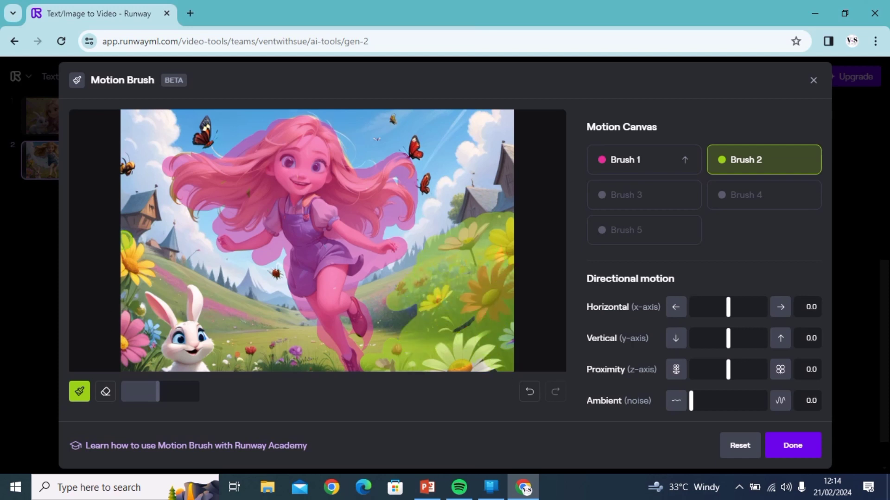
Extend Brush 2 over the pink flower at the left edge and the meadow's bottom edge
drag(140, 310, 140, 307)
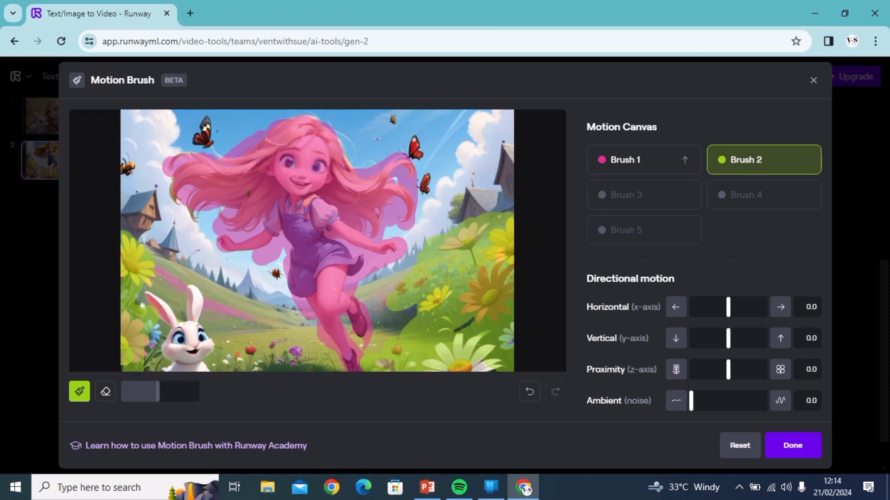
mouse_move(228, 350)
mouse_down()
mouse_move(279, 356)
mouse_move(299, 343)
mouse_move(320, 364)
mouse_move(239, 362)
mouse_up()
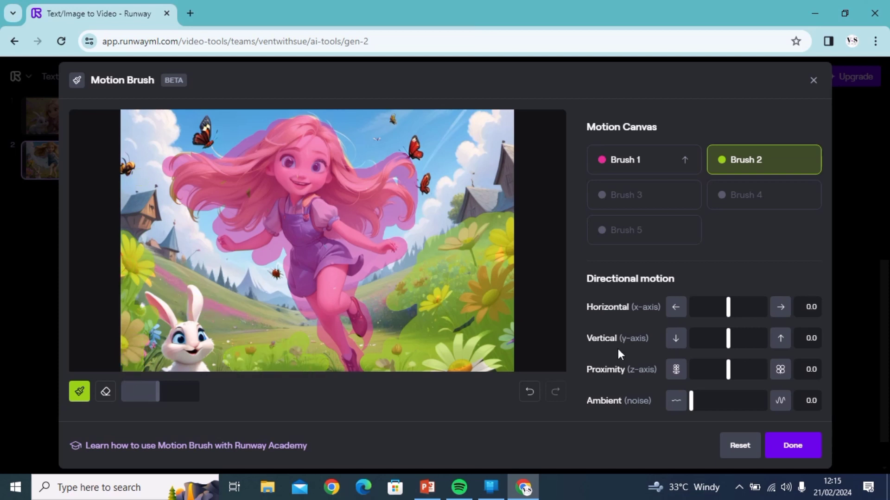
key(e)
key(b)
With Brush 3, paint the butterflies, small insects and the bunny's left ear
click(697, 194)
drag(197, 123, 203, 141)
drag(127, 157, 129, 179)
drag(413, 145, 429, 193)
click(392, 123)
click(372, 139)
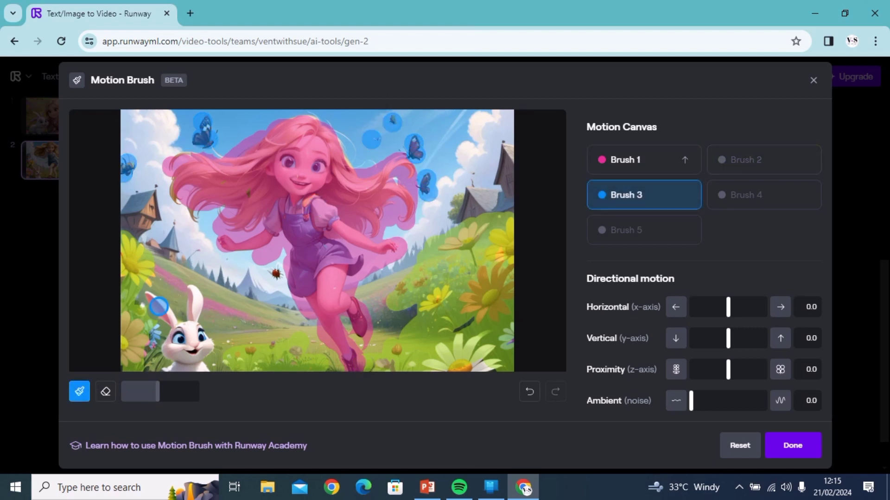
mouse_move(190, 288)
mouse_down()
mouse_move(193, 306)
mouse_move(202, 304)
mouse_move(150, 296)
mouse_move(164, 302)
mouse_move(158, 312)
mouse_move(192, 313)
mouse_up()
key(bracketleft)
key(bracketleft)
key(bracketleft)
Paint the bunny's eyes, then set ambient 1.7 for butterflies and bunny, 0.6 for flowers and meadow
drag(144, 391, 146, 391)
click(179, 336)
click(201, 333)
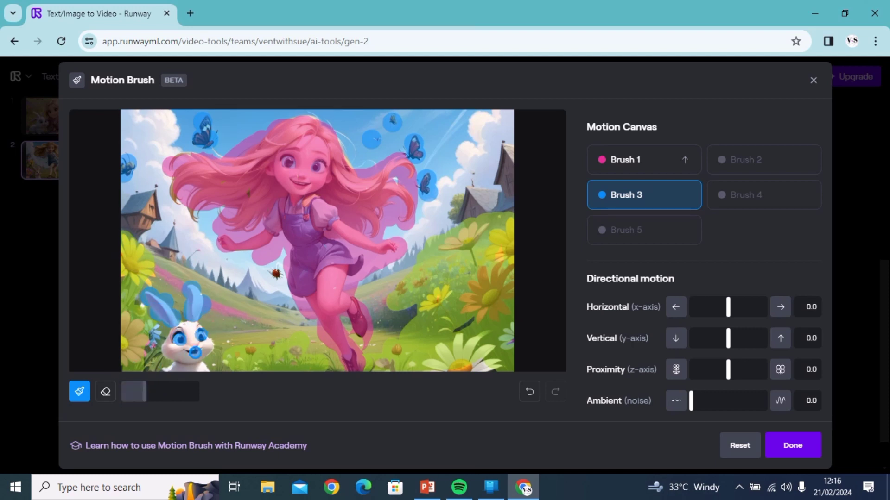
drag(691, 400, 702, 397)
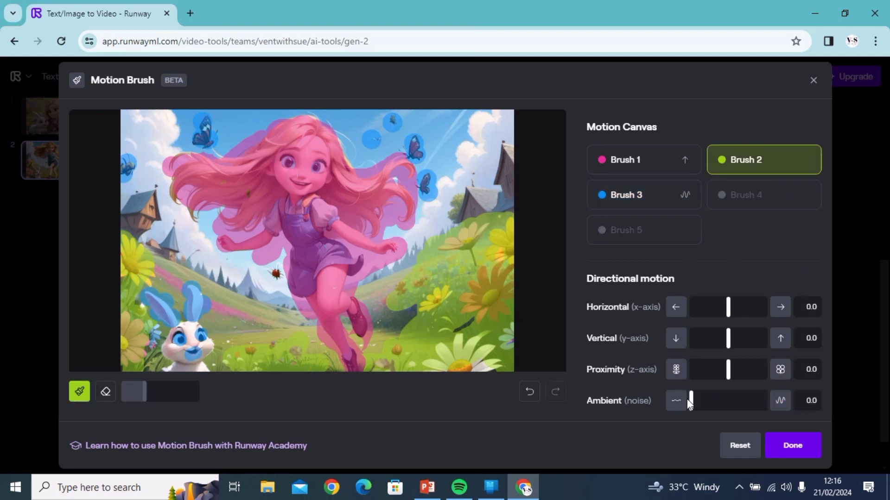
drag(693, 398, 694, 399)
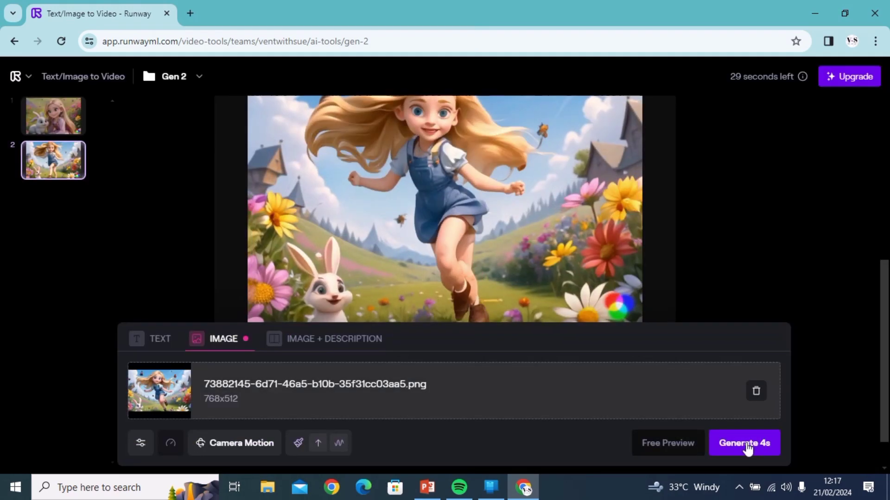
Generate the 4-second motion-brush video and play it full screen
click(746, 448)
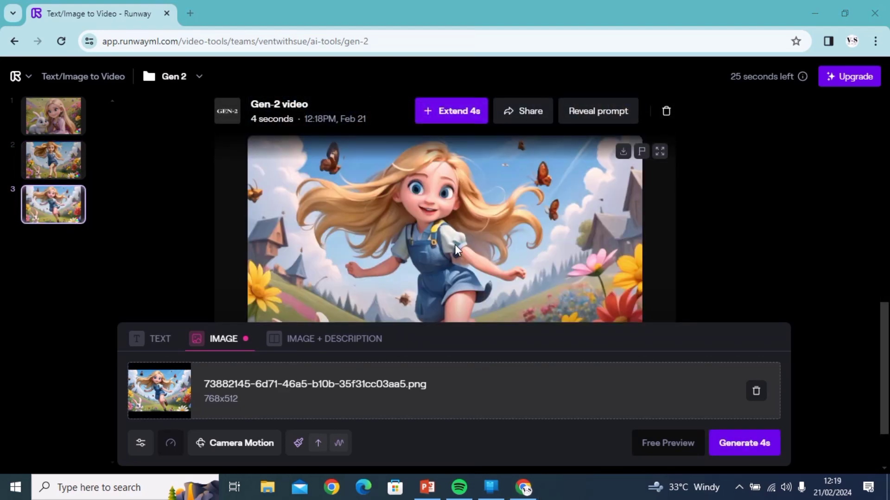
scroll(455, 244, down, 2)
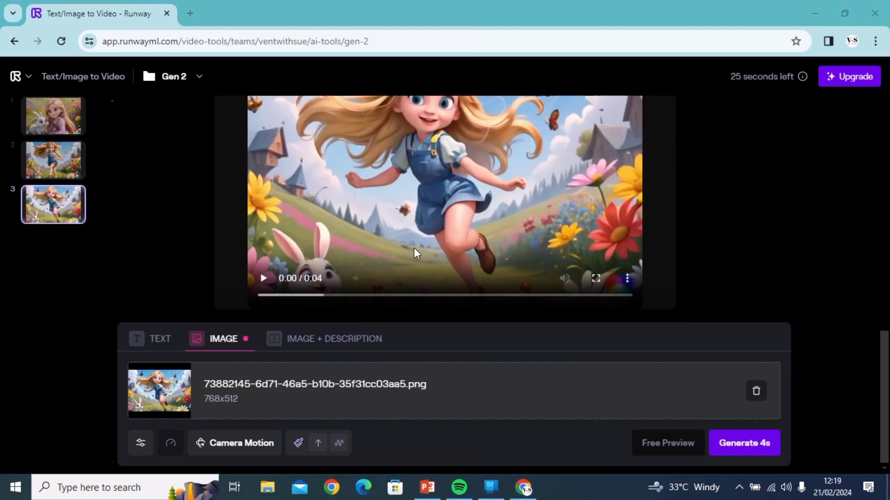
click(596, 278)
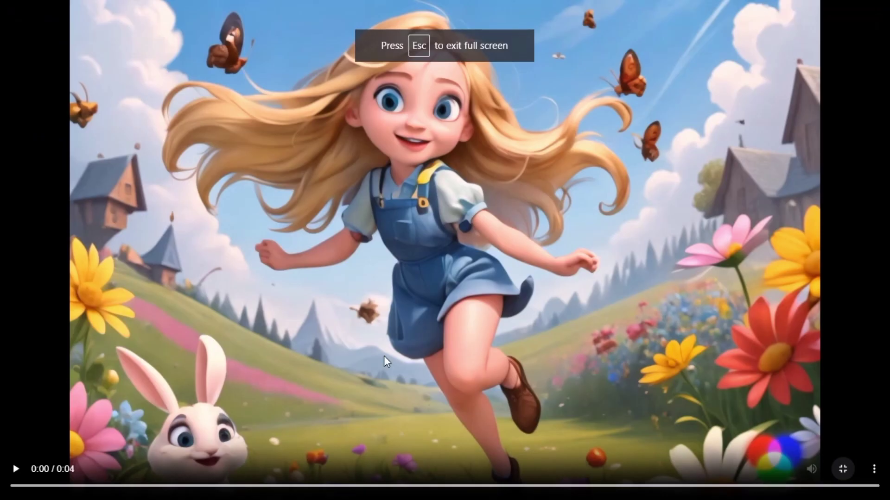
click(16, 472)
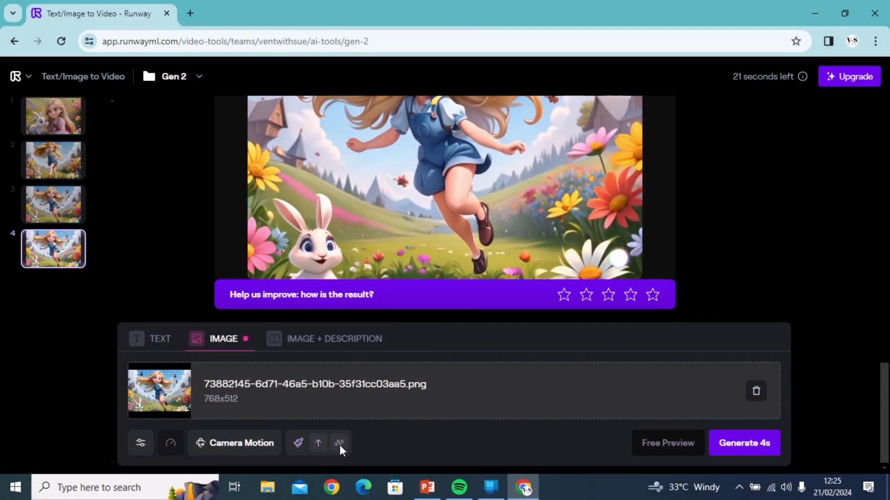
Reopen Motion Brush, lower Brush 1's vertical motion from 2.5 to 1.9, and save it
click(338, 443)
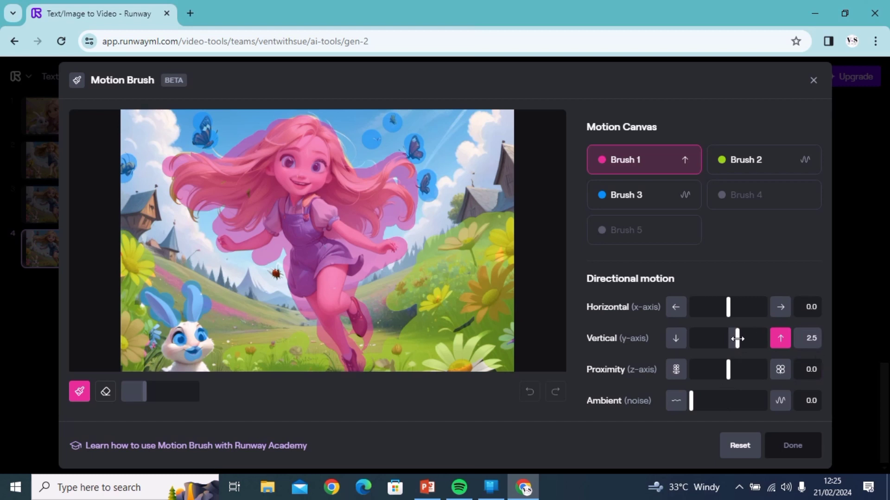
drag(737, 338, 734, 340)
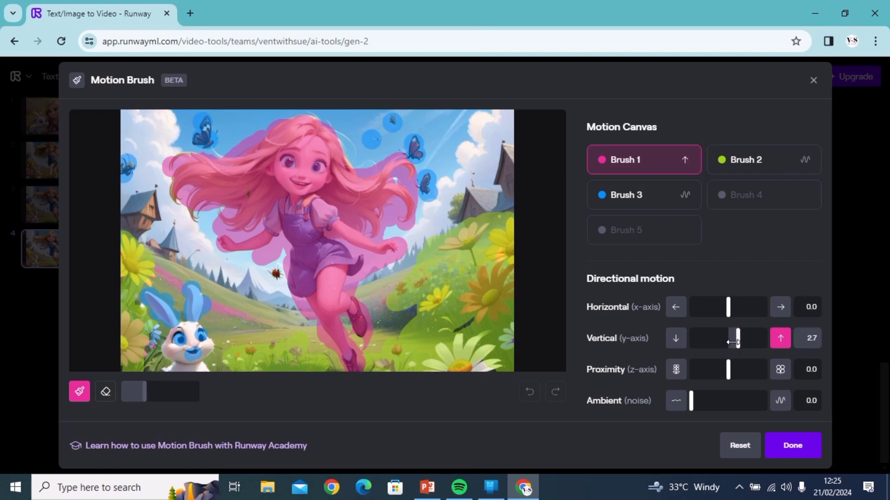
click(781, 340)
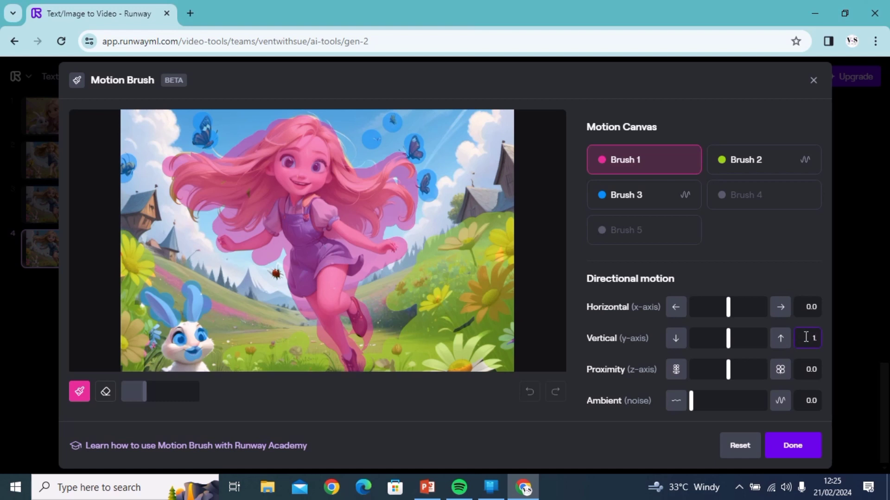
click(792, 446)
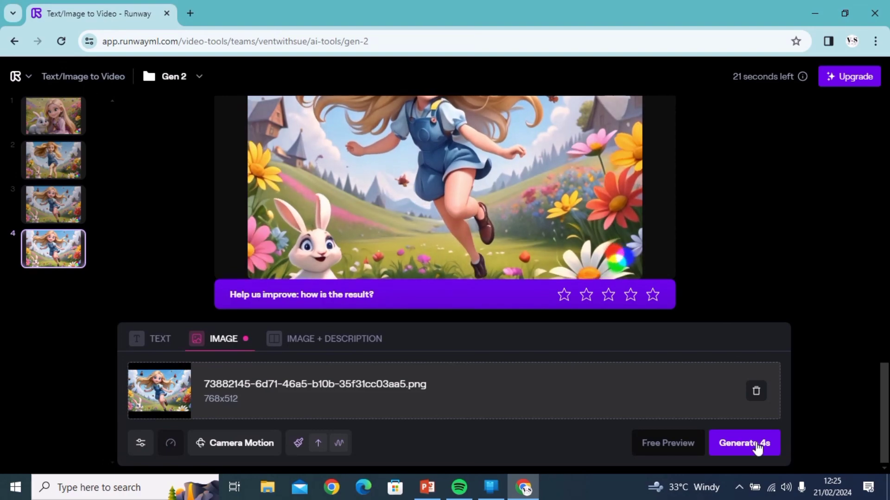
Generate the fifth 4-second clip with the 1.9 upward motion and download it as an MP4
click(757, 446)
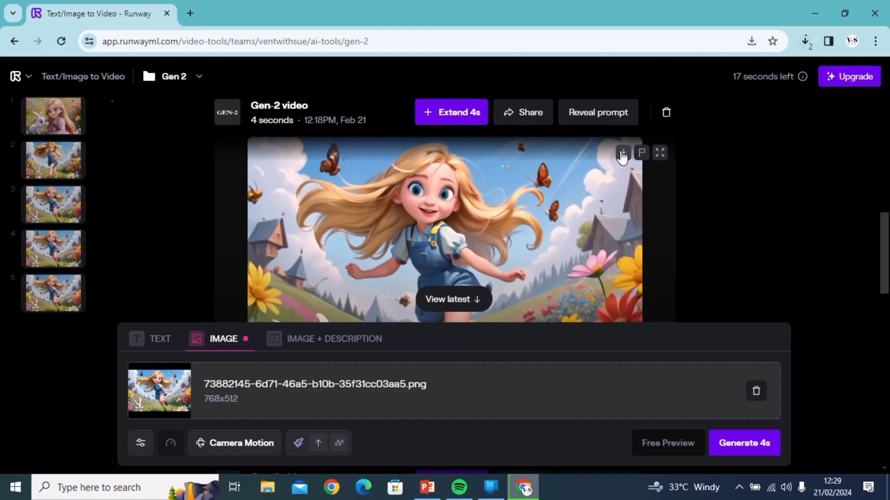
click(622, 155)
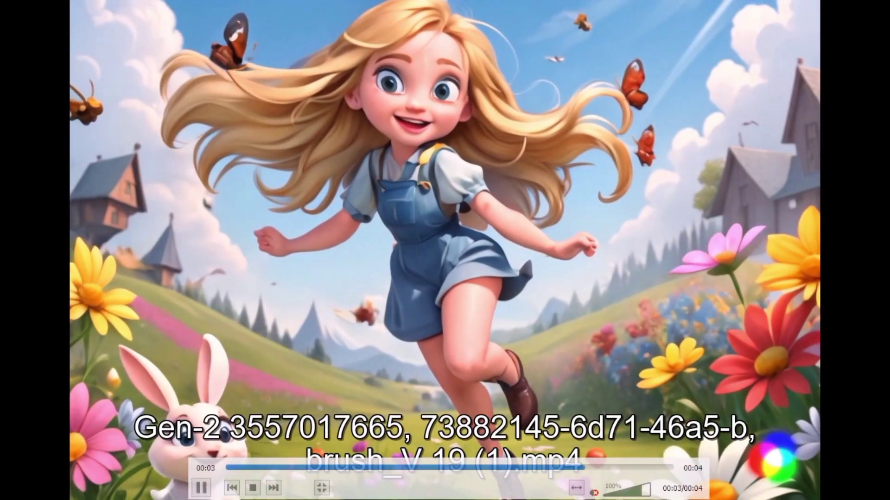